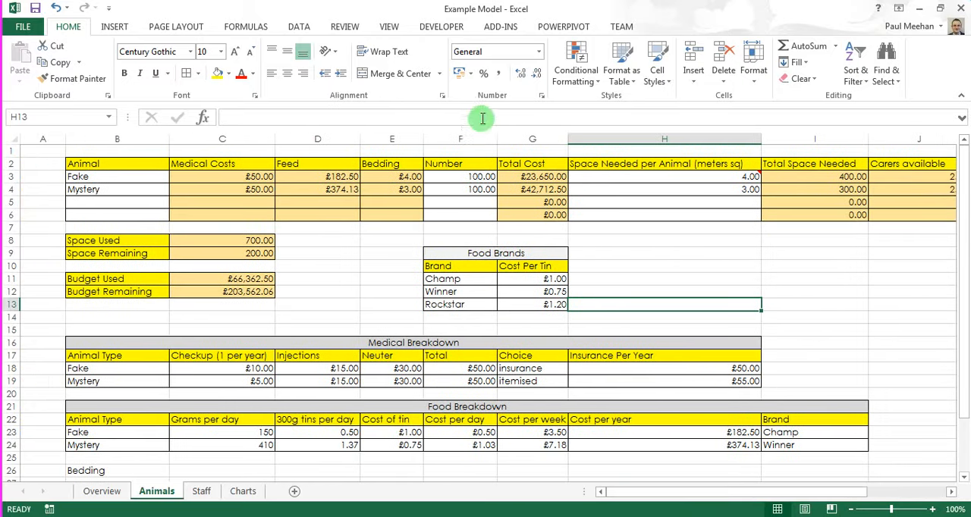
Step: Check in the ribbon customization options that the Developer tab is enabled, and leave the options without saving
left_click(471, 179)
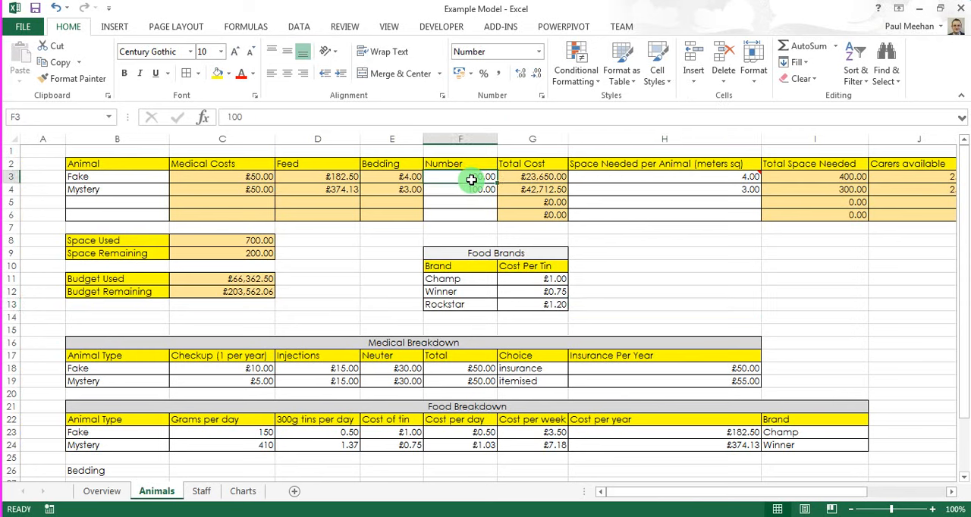
left_click(435, 29)
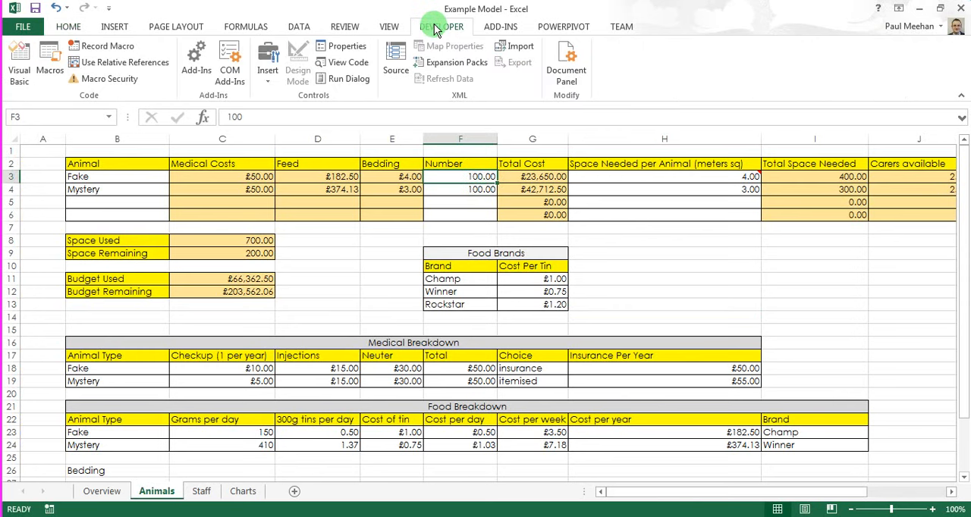
left_click(23, 27)
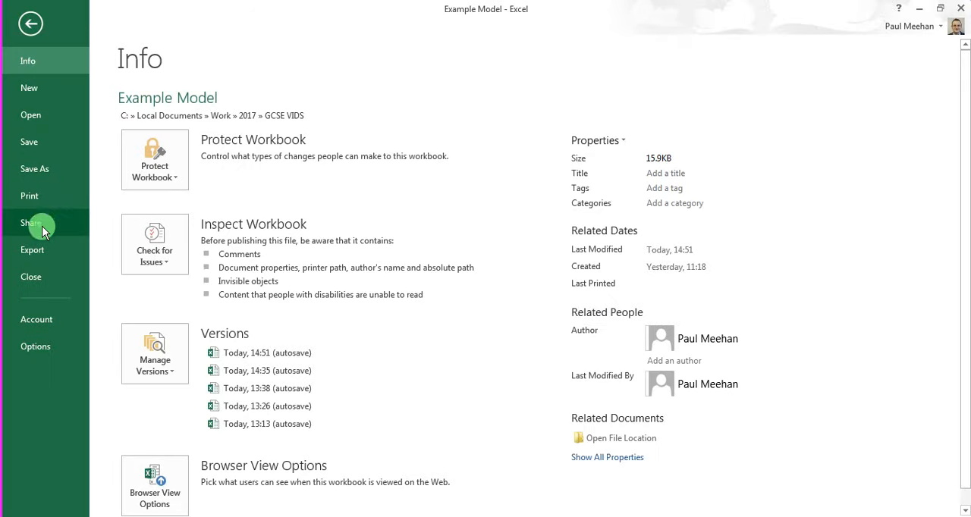
left_click(36, 346)
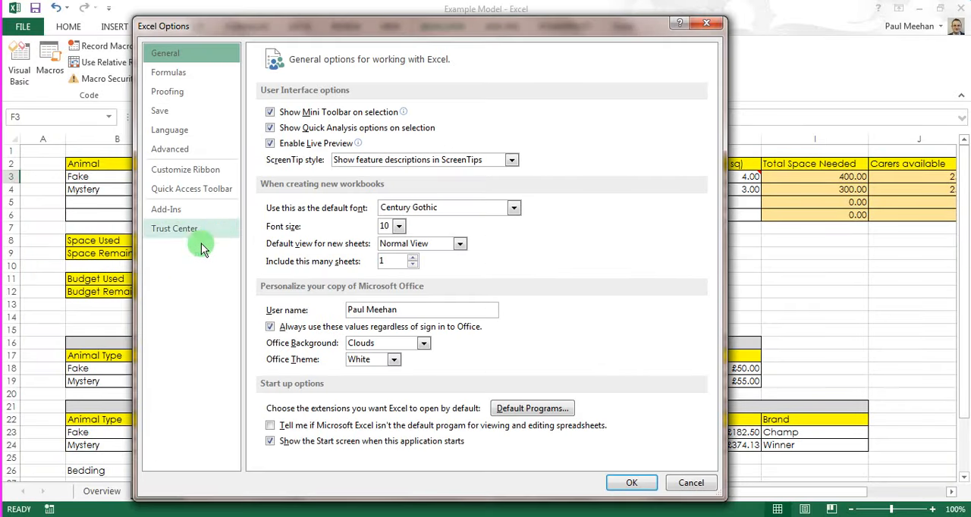
left_click(175, 187)
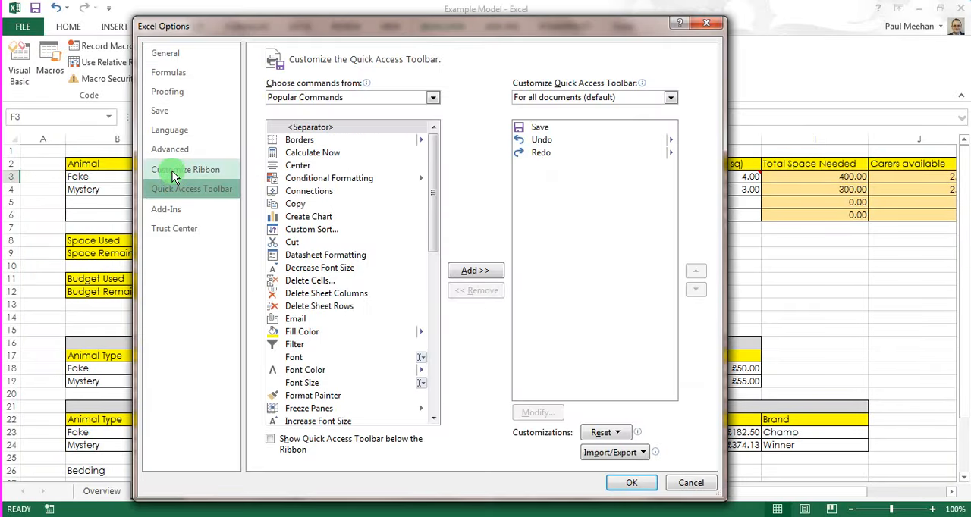
left_click(174, 171)
left_click(522, 232)
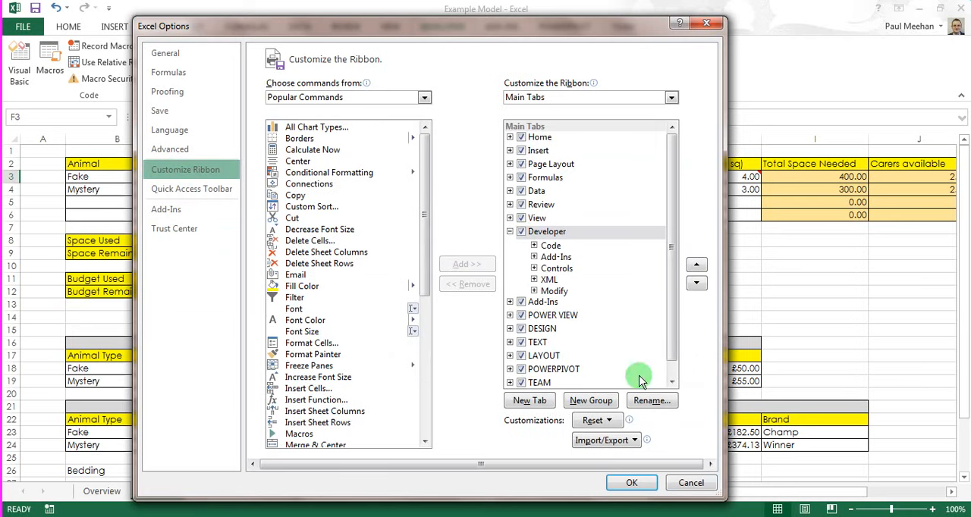
left_click(703, 483)
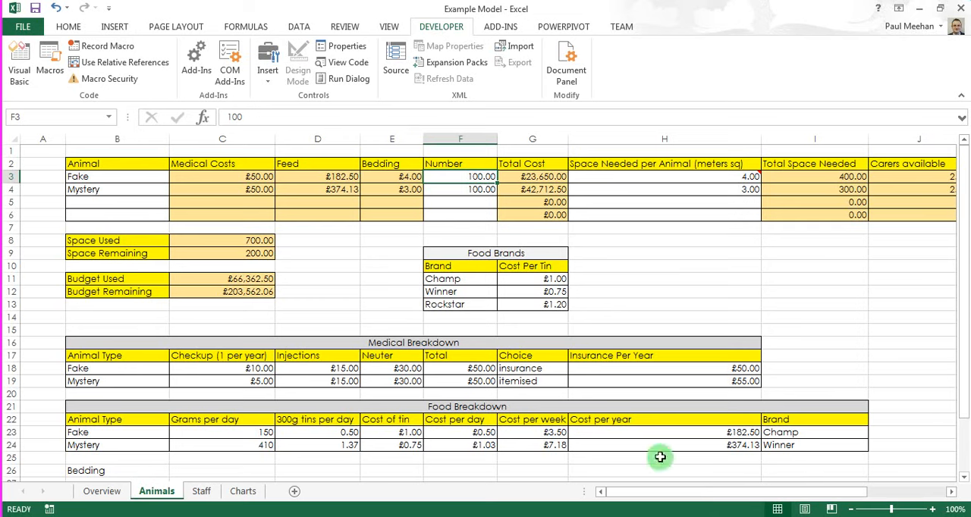
Step: Clear the Number values for the Fake and Mystery animals in cells F3 and F4
key("Delete")
left_click(469, 189)
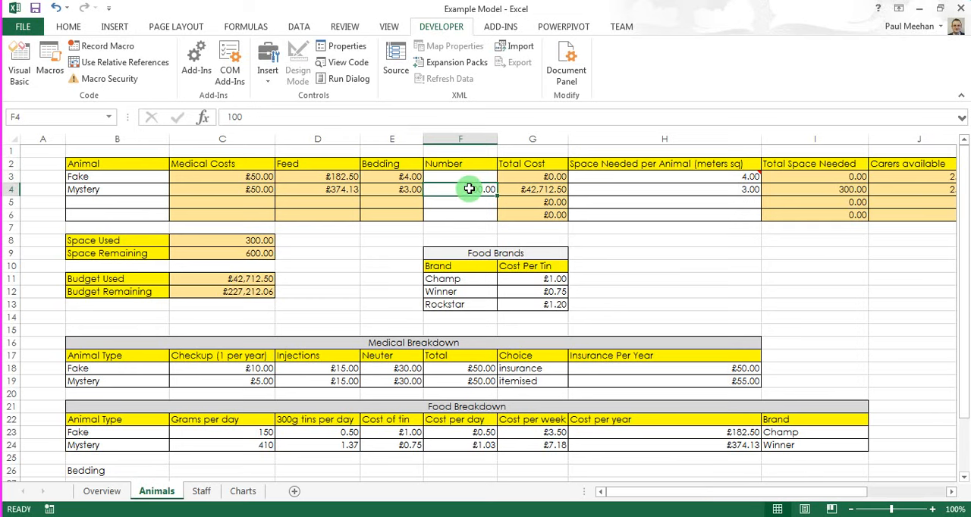
key("Delete")
Step: Insert a Spin Button form control in the left part of cell F3, the Number cell for Fake
left_click(466, 176)
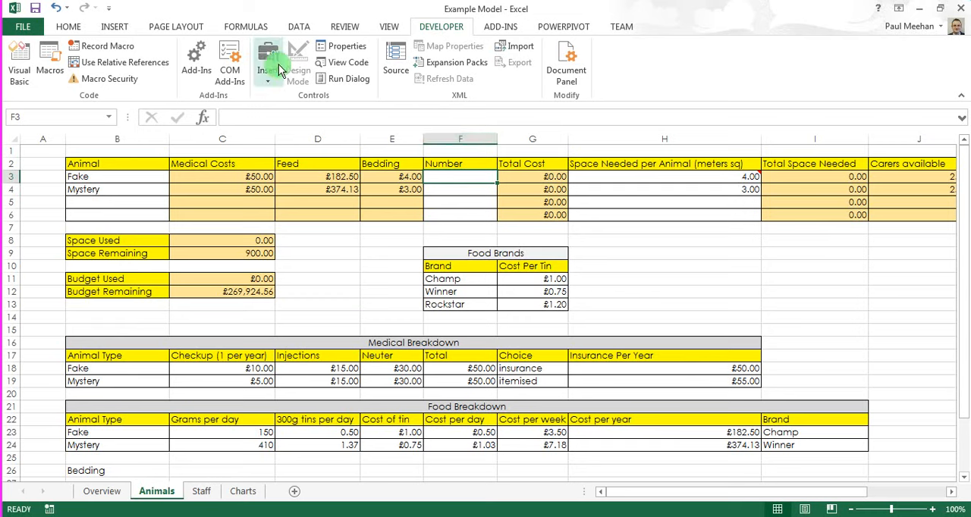
left_click(268, 81)
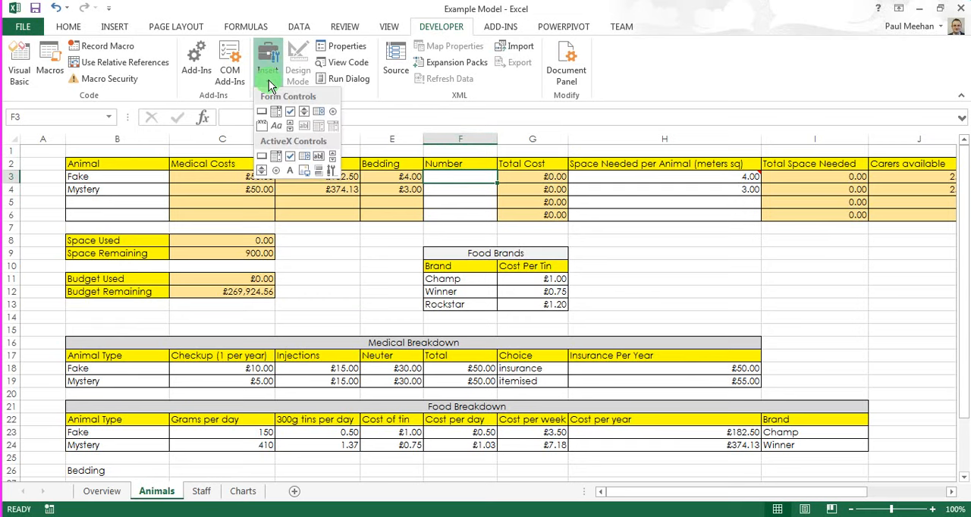
left_click(305, 115)
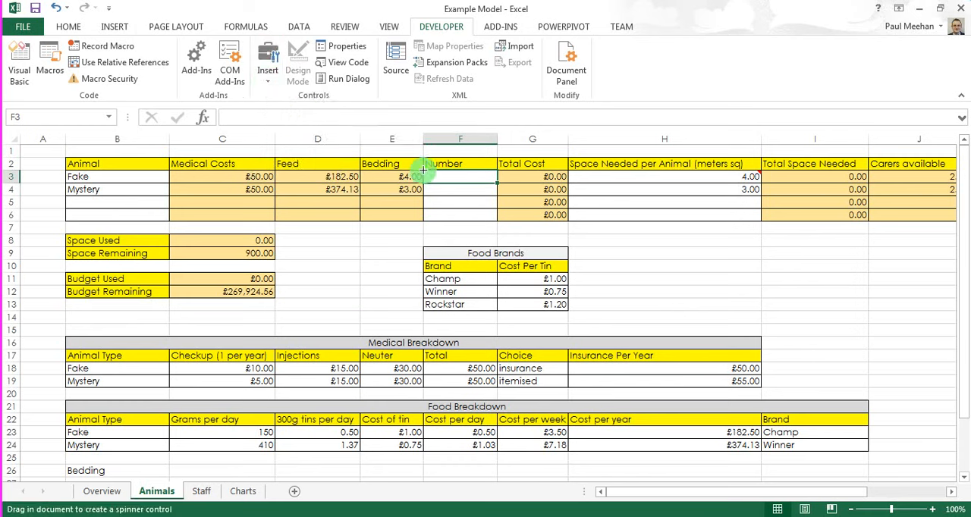
mouse_move(423, 171)
left_mouse_down()
mouse_move(471, 188)
mouse_move(491, 181)
mouse_move(446, 182)
left_mouse_up()
left_click(460, 215)
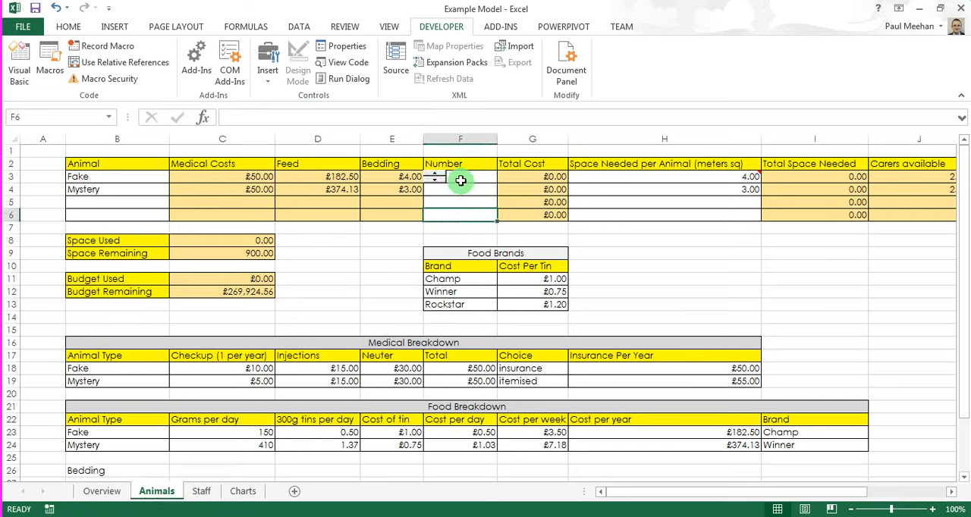
left_click(461, 180)
Step: Insert a second Spin Button form control in the left part of cell F4, the Number cell for Mystery
left_click(444, 190)
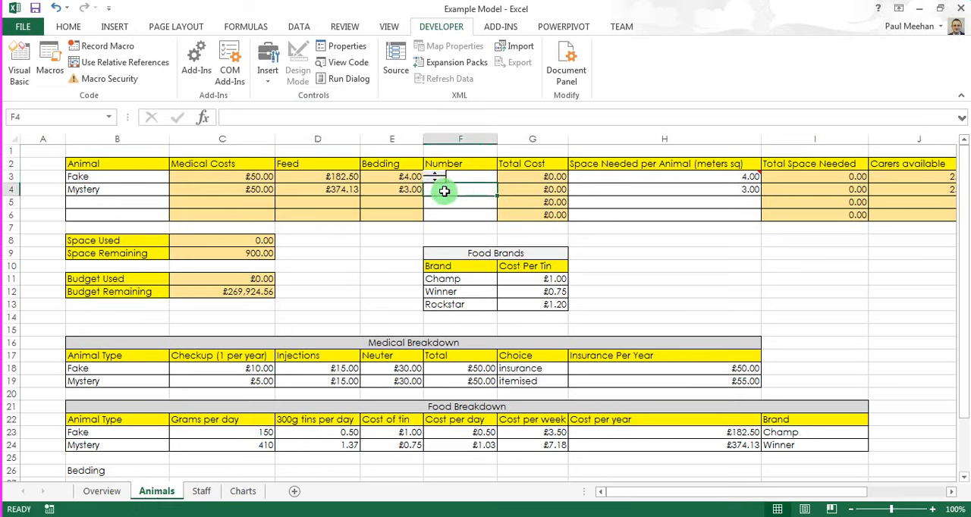
left_click(269, 59)
left_click(301, 106)
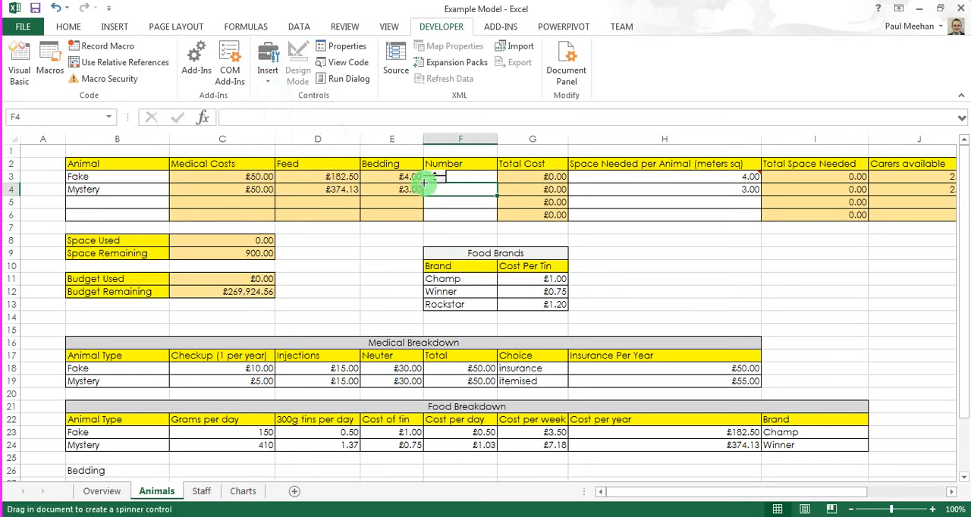
left_click_drag(423, 182, 445, 195)
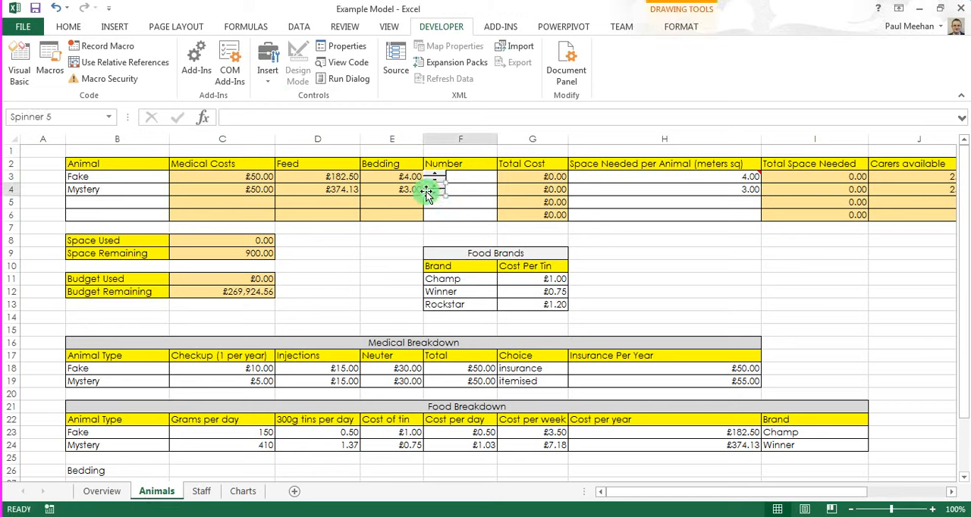
left_click(476, 199)
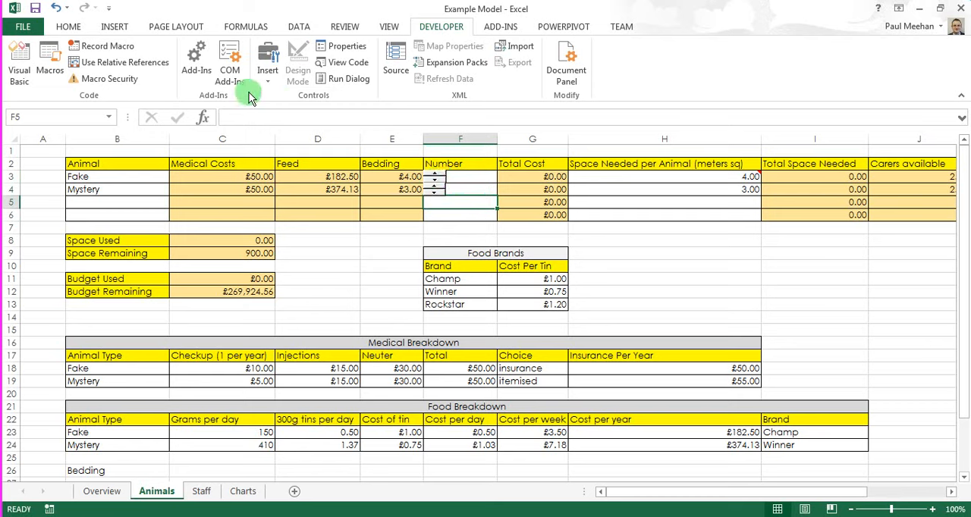
left_click(591, 257)
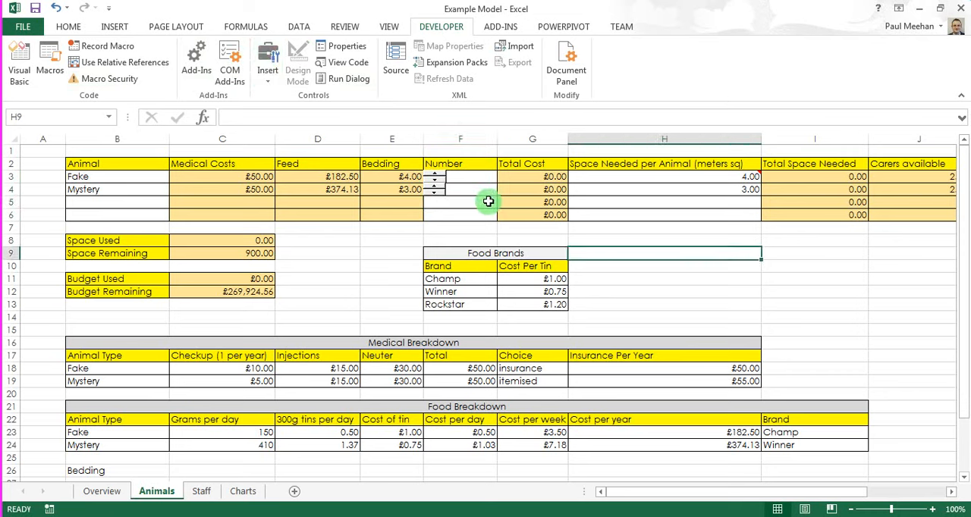
Step: Format the Fake row's spin button with cell link $F$3 and a maximum value of 150
right_click(437, 184)
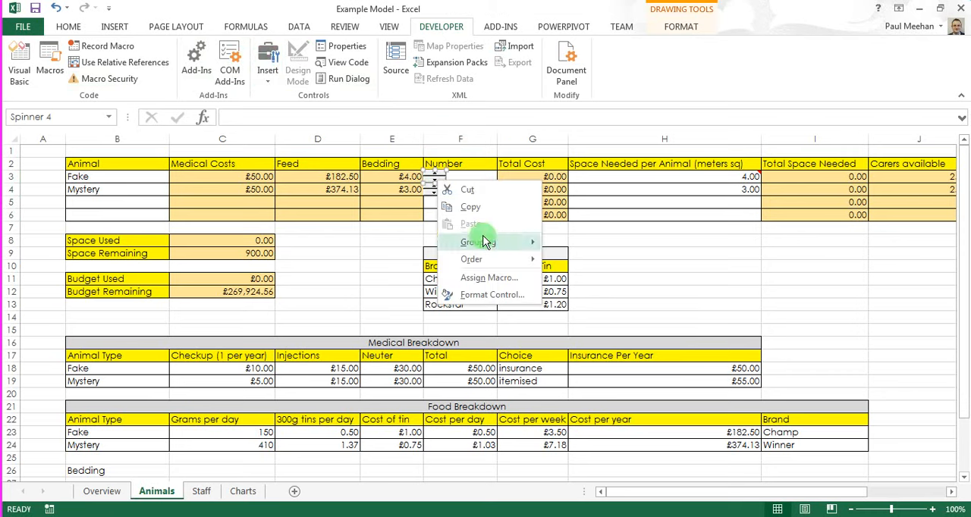
left_click(468, 296)
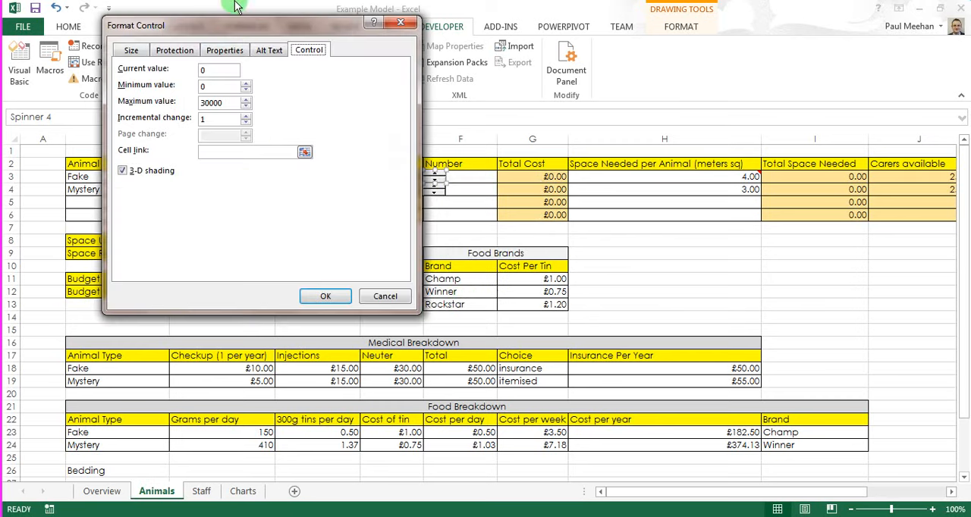
left_click_drag(232, 25, 740, 136)
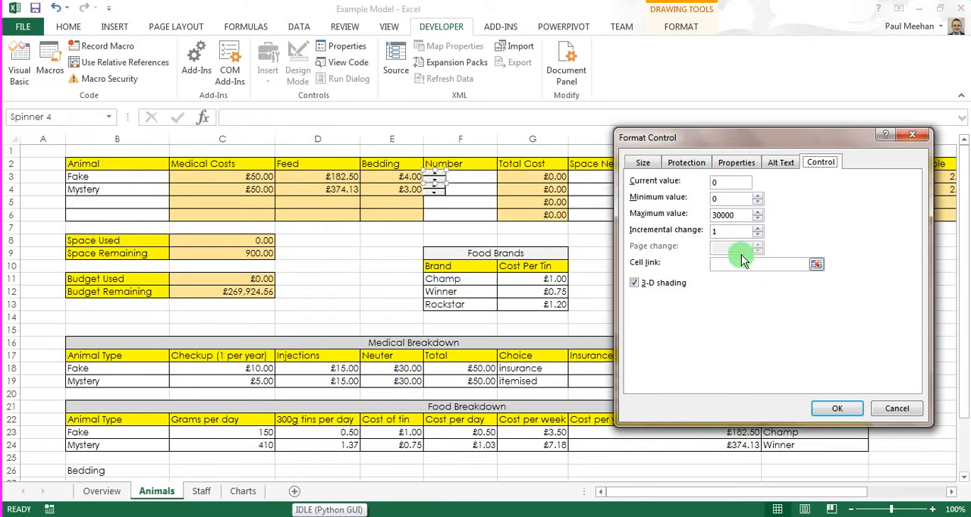
left_click(716, 264)
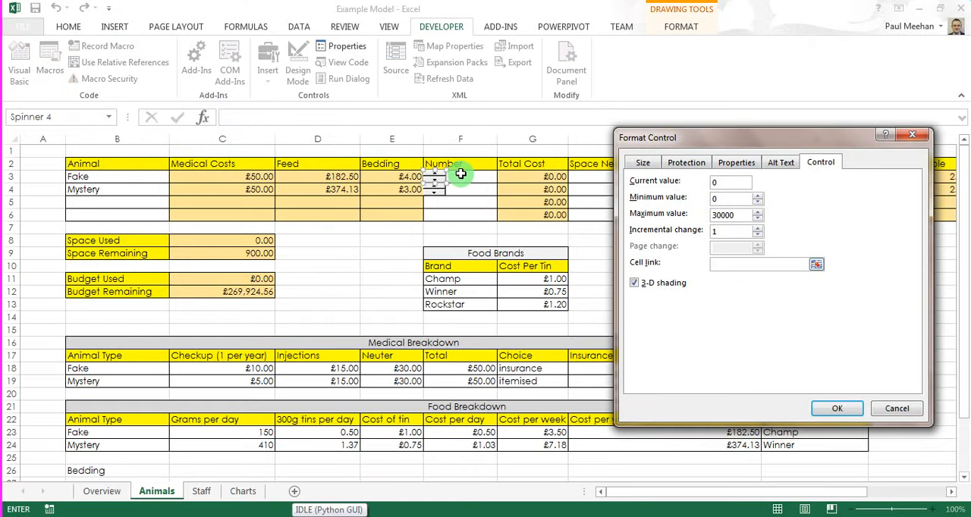
left_click(460, 175)
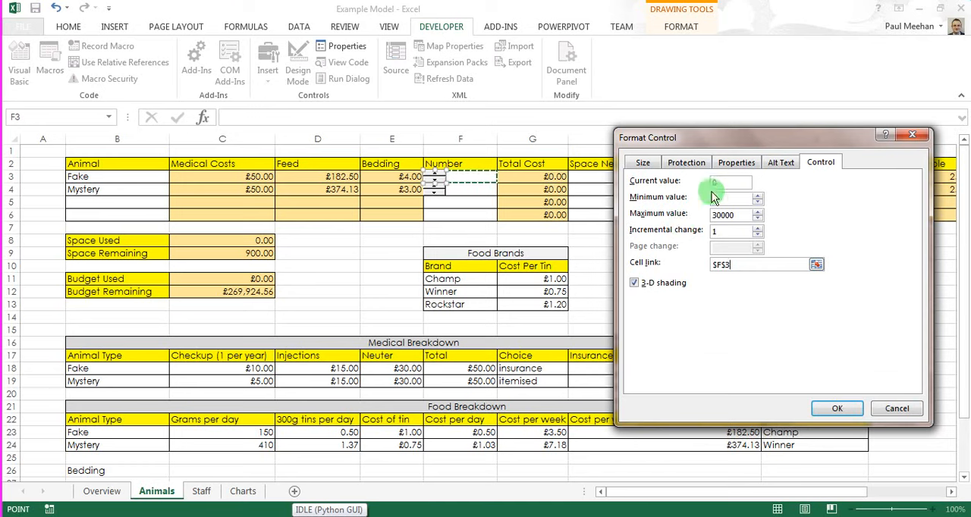
left_click(759, 218)
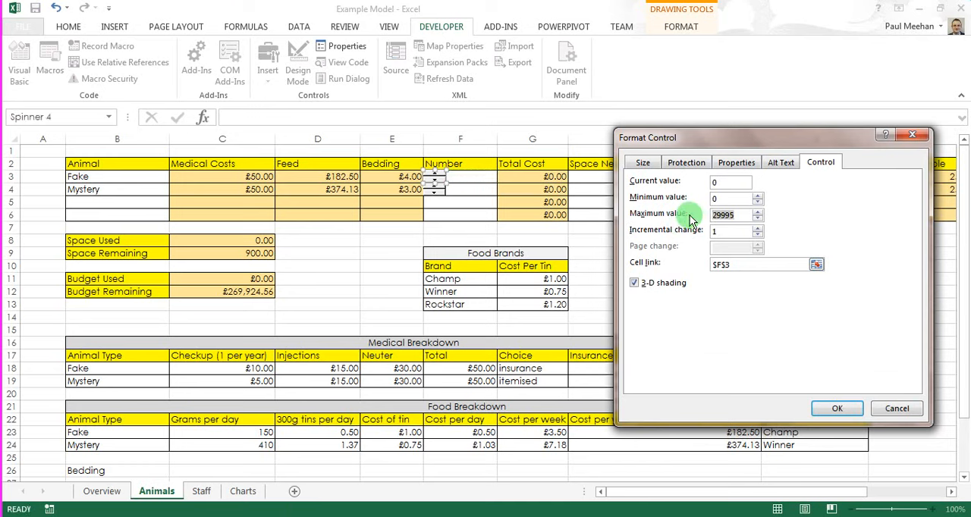
type("150")
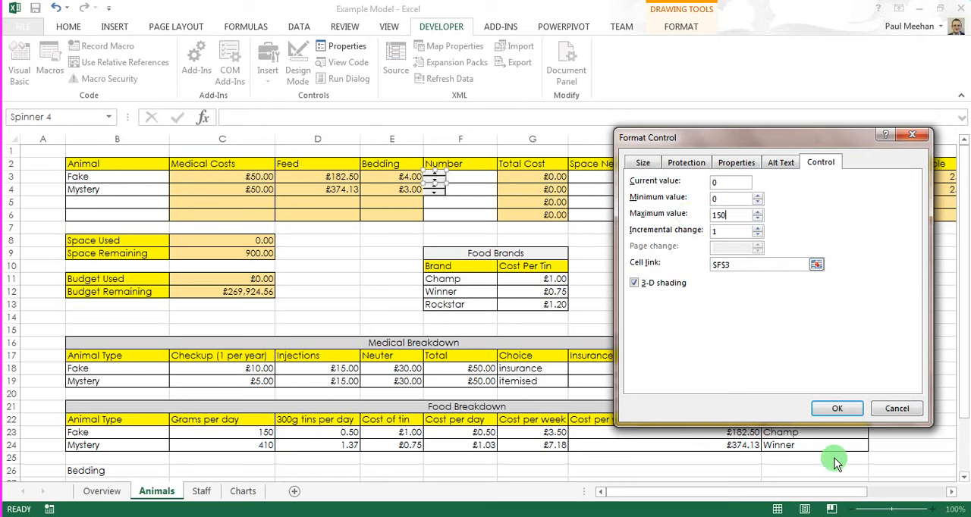
left_click(821, 415)
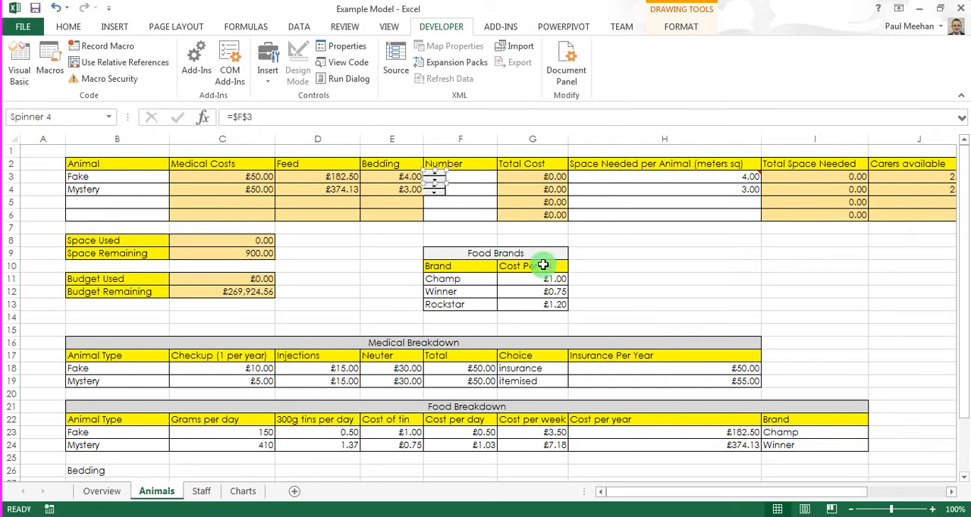
Step: Test the Fake row's spin button by raising its number and lowering it back to 0
left_click(476, 192)
left_click(436, 175)
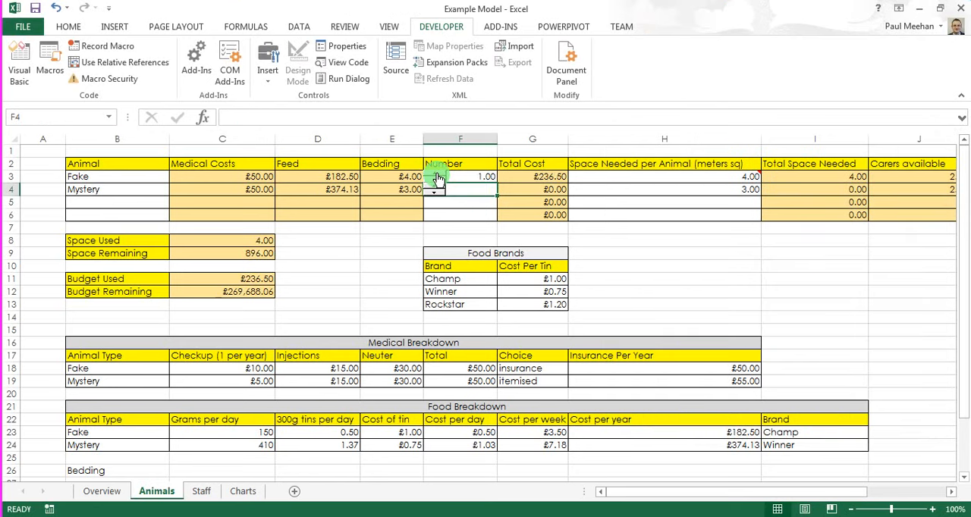
left_click_drag(436, 175, 434, 186)
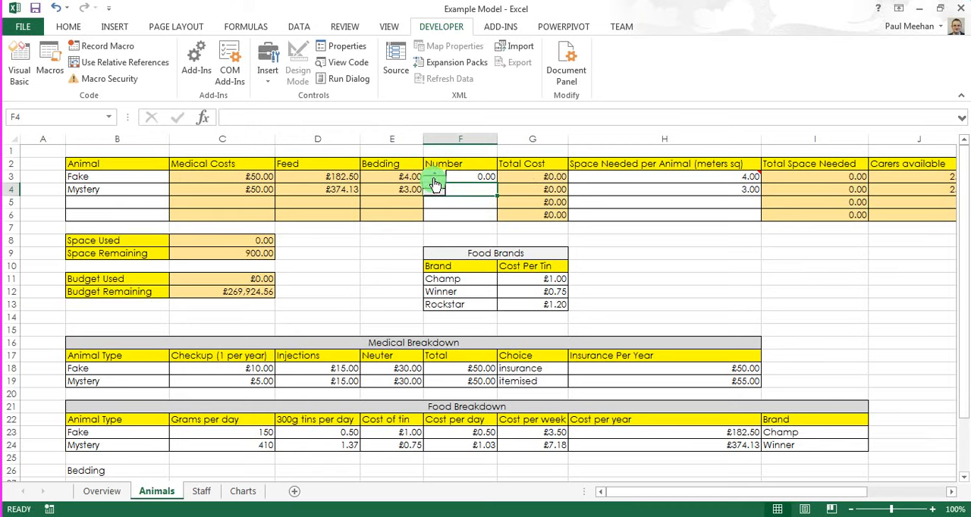
left_click(434, 176)
left_click(434, 178)
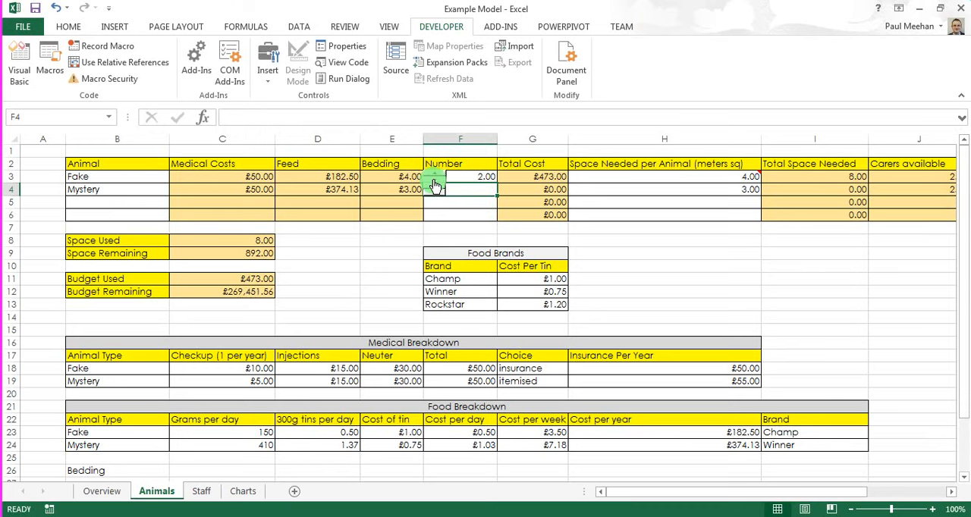
left_click(434, 187)
left_click(435, 187)
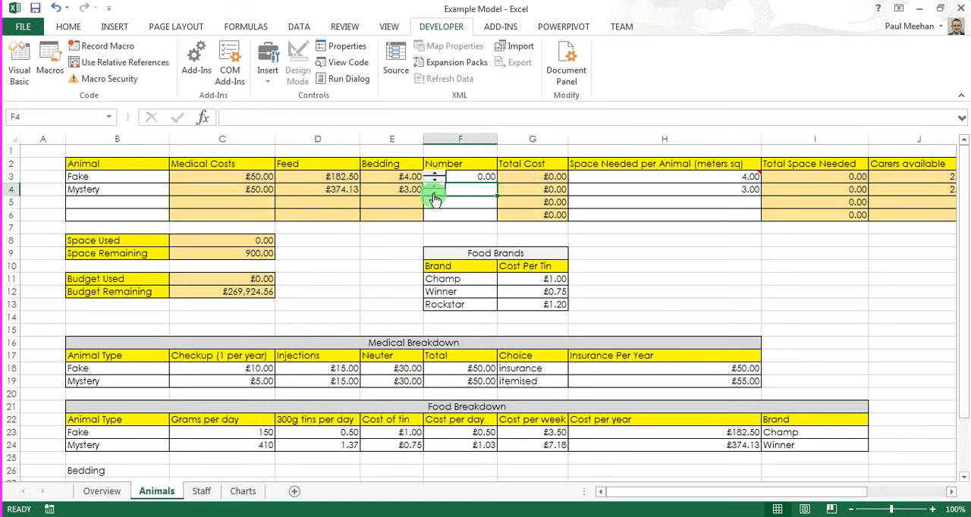
Step: Format the Mystery row's spin button with cell link $F$4
right_click(436, 193)
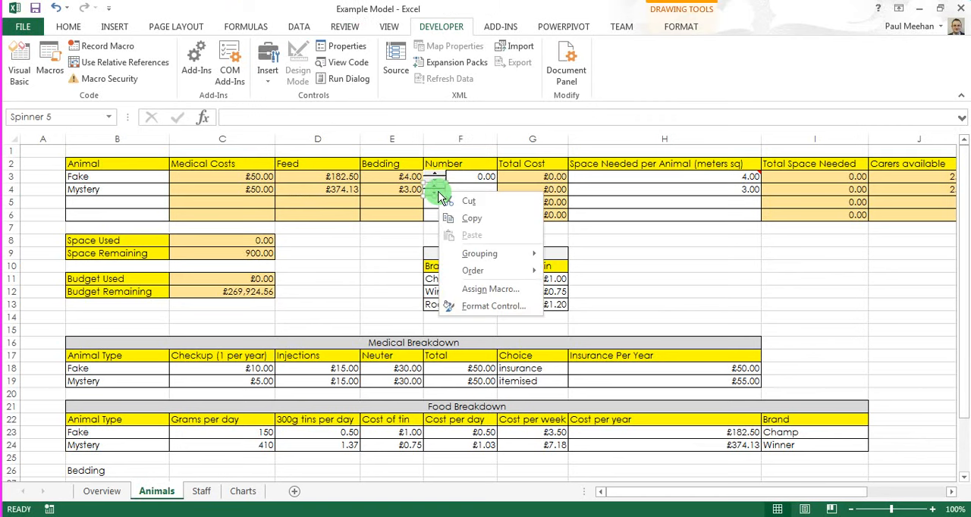
left_click(492, 306)
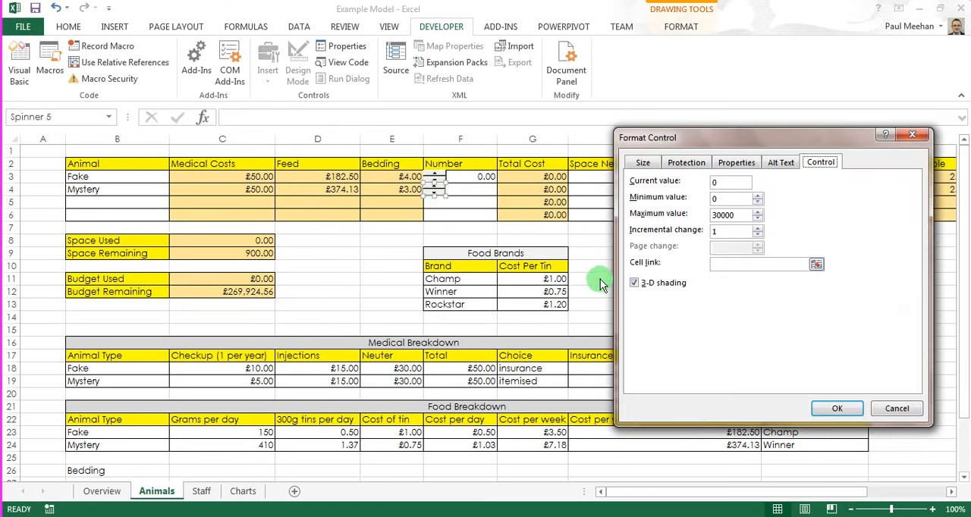
left_click(750, 264)
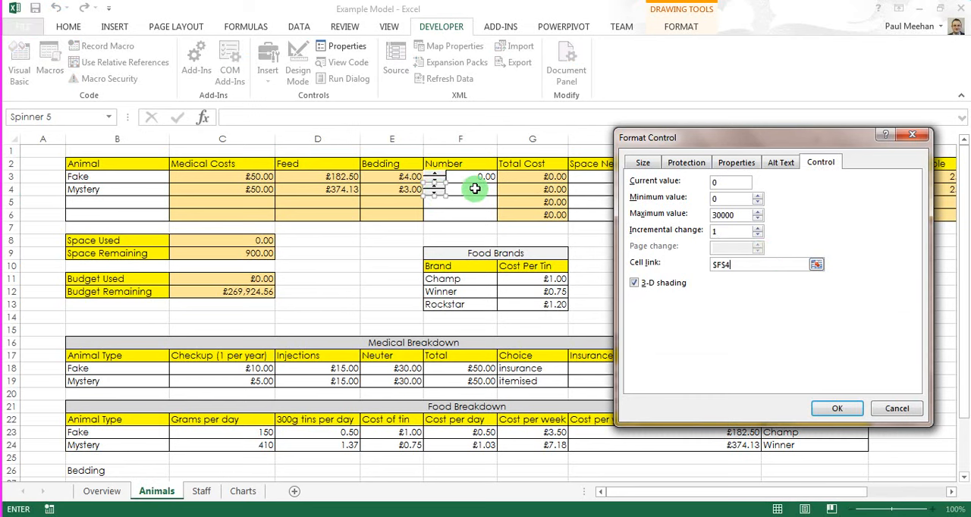
left_click(837, 407)
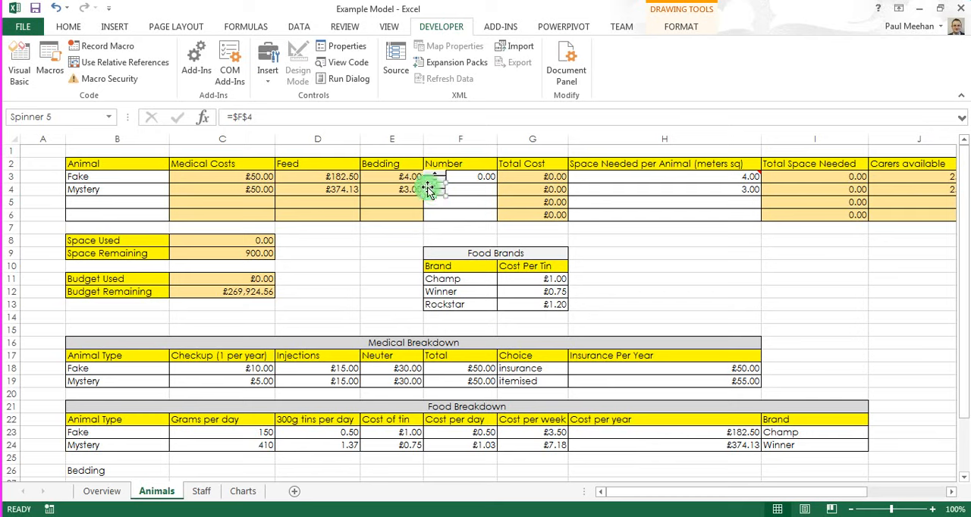
Step: Raise the Mystery number to 93 with its spin button
left_click(469, 193)
left_click(437, 188)
left_click(437, 188)
left_click(437, 187)
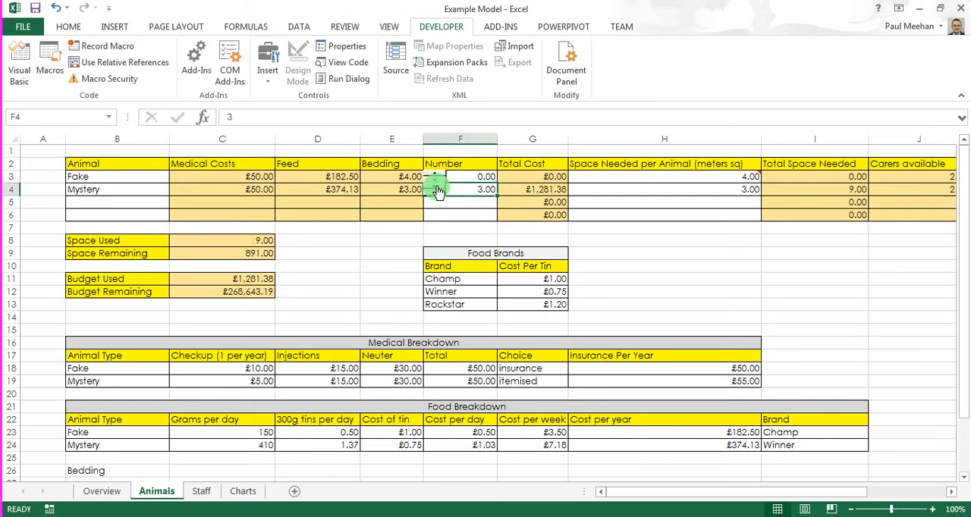
left_click_drag(437, 187, 437, 190)
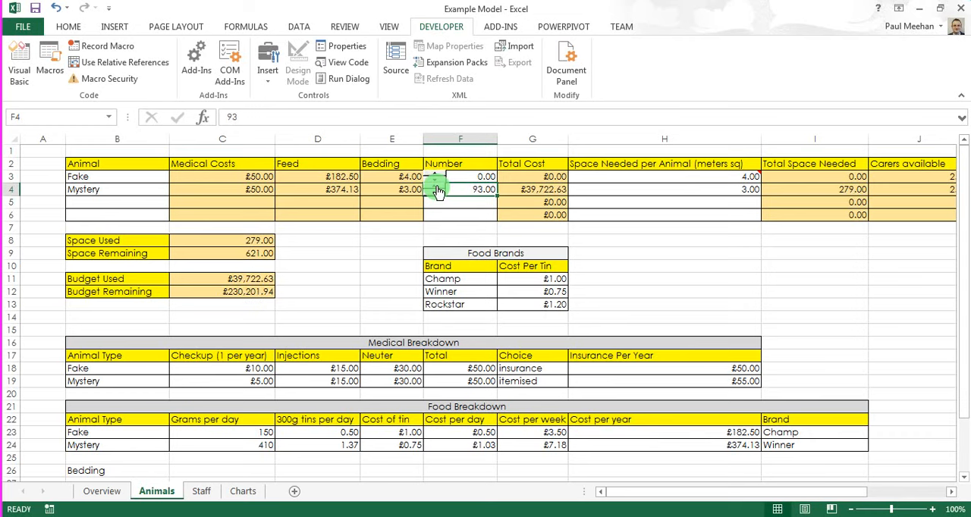
Step: Set the Fake and Mystery numbers to 100 each with their spin buttons
left_click_drag(437, 189, 437, 198)
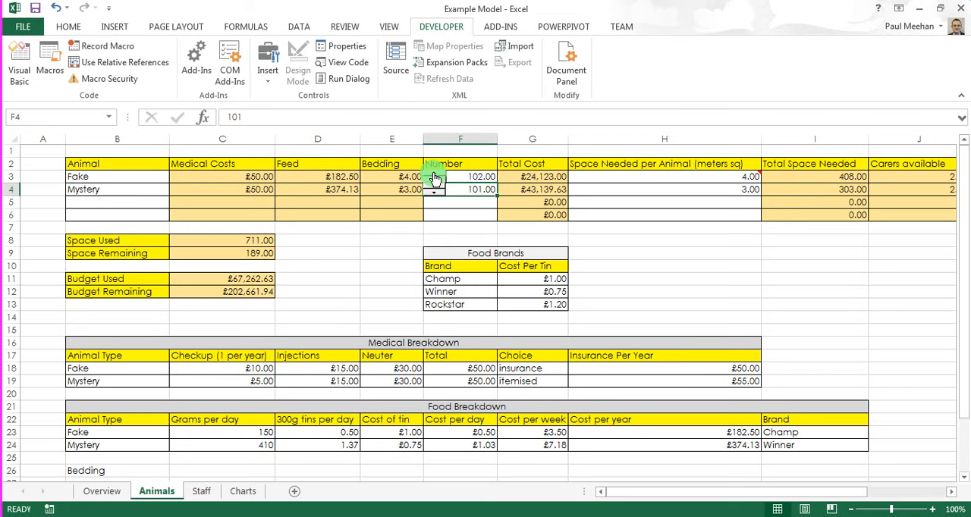
left_click(438, 188)
left_click(435, 188)
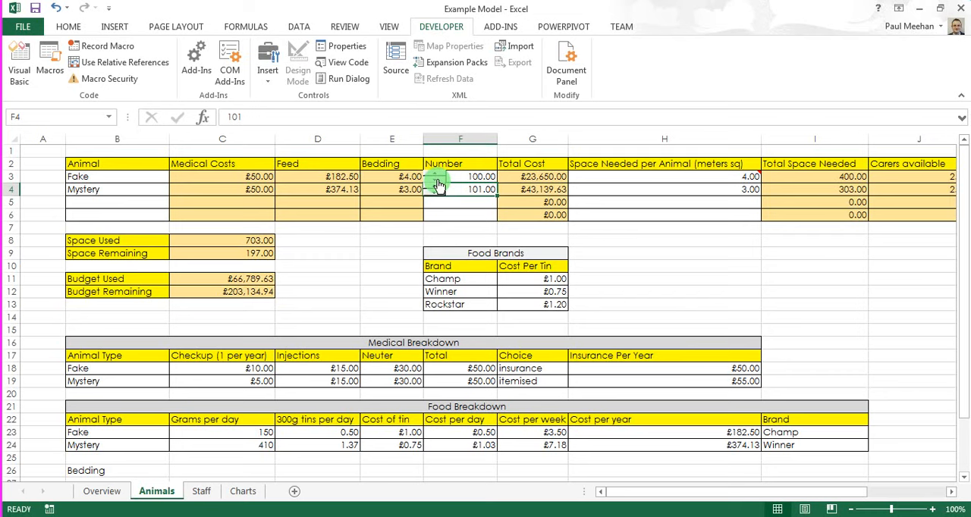
left_click(433, 194)
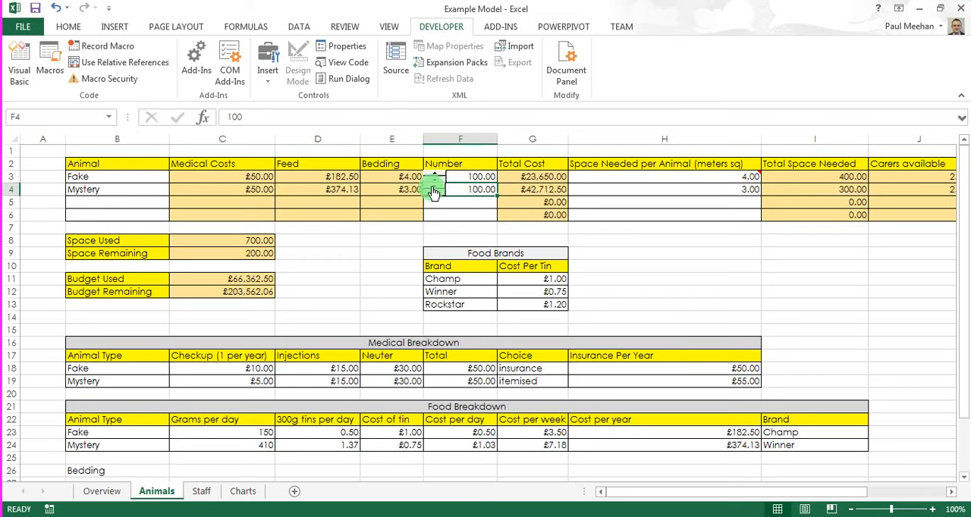
Step: Test the Mystery row's spin button by raising its number to 104 and lowering it back to 100
left_click(433, 193)
left_click(434, 194)
left_click(433, 191)
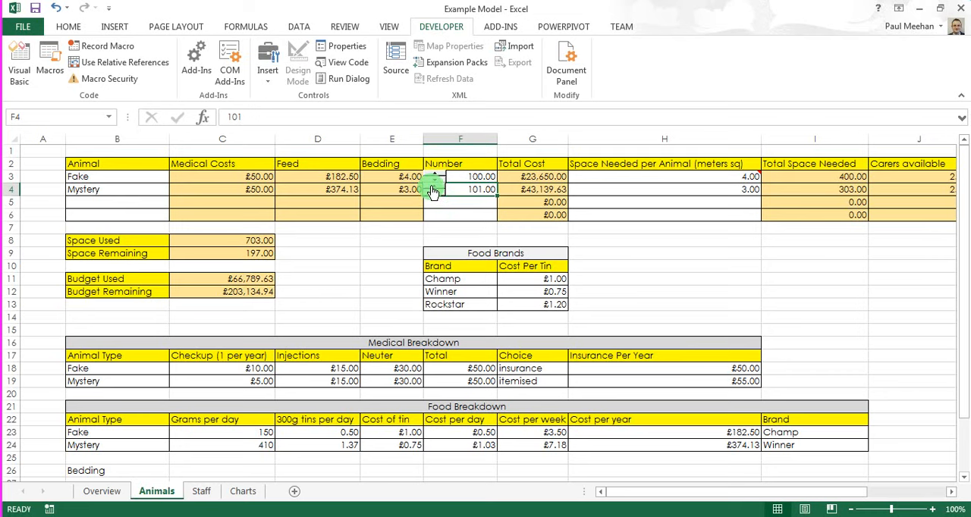
left_click(433, 191)
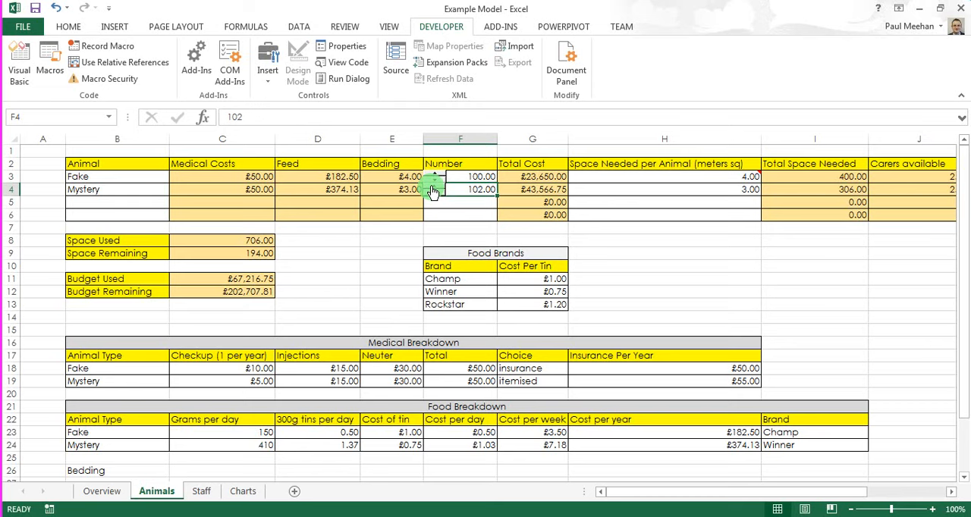
left_click(433, 191)
left_click(433, 191)
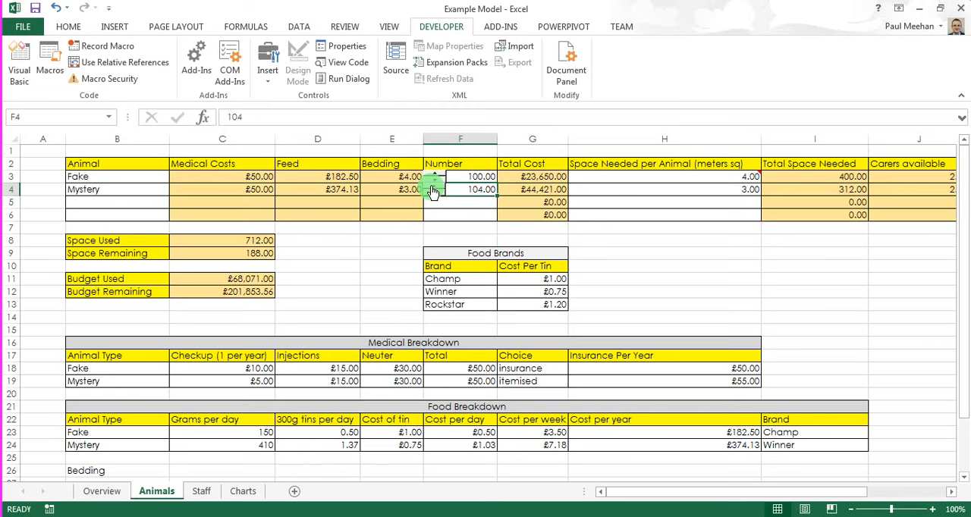
left_click(433, 196)
left_click(433, 196)
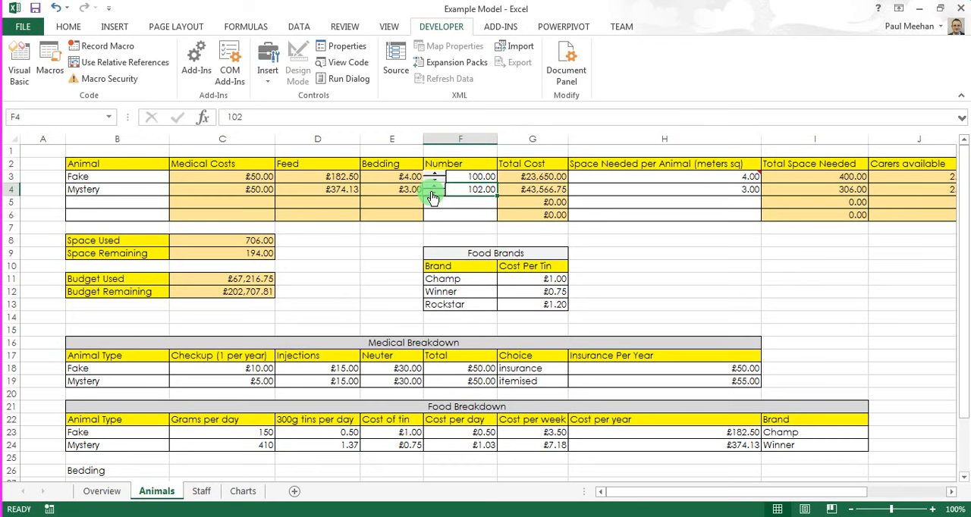
left_click(433, 197)
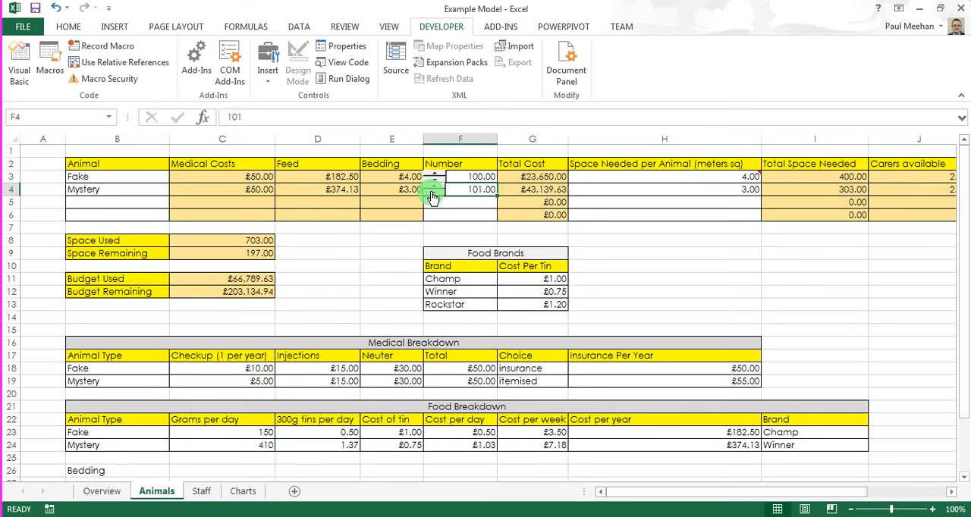
left_click(433, 196)
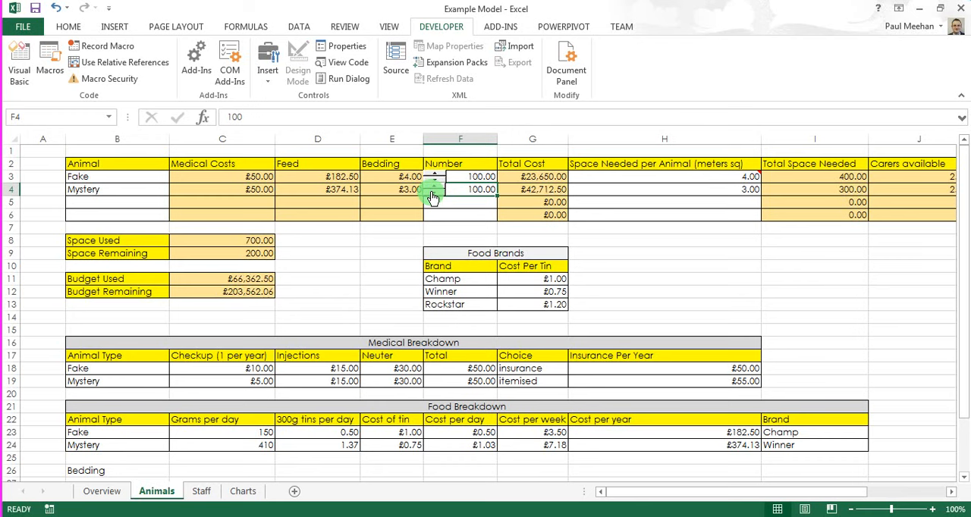
Step: Raise the Mystery number to 103 with its spin button and return it to 100
left_click(432, 190)
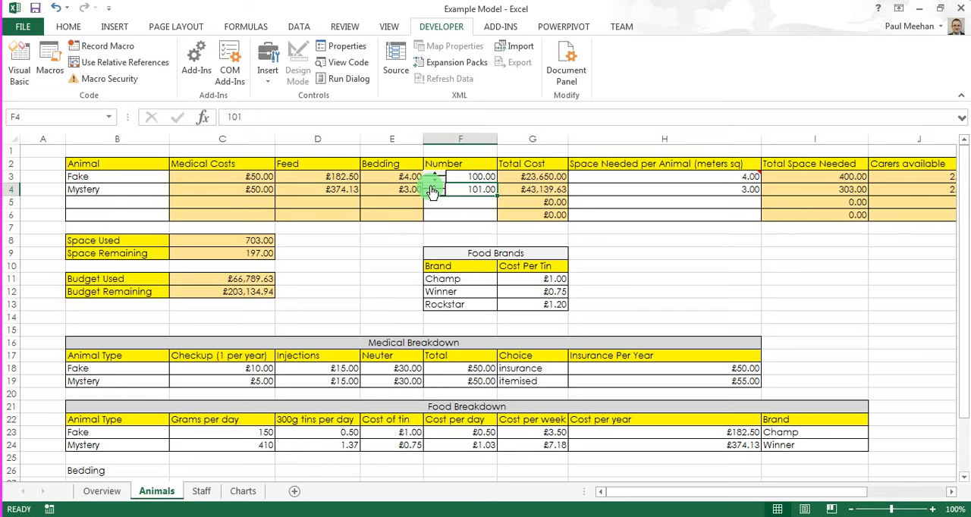
left_click(432, 190)
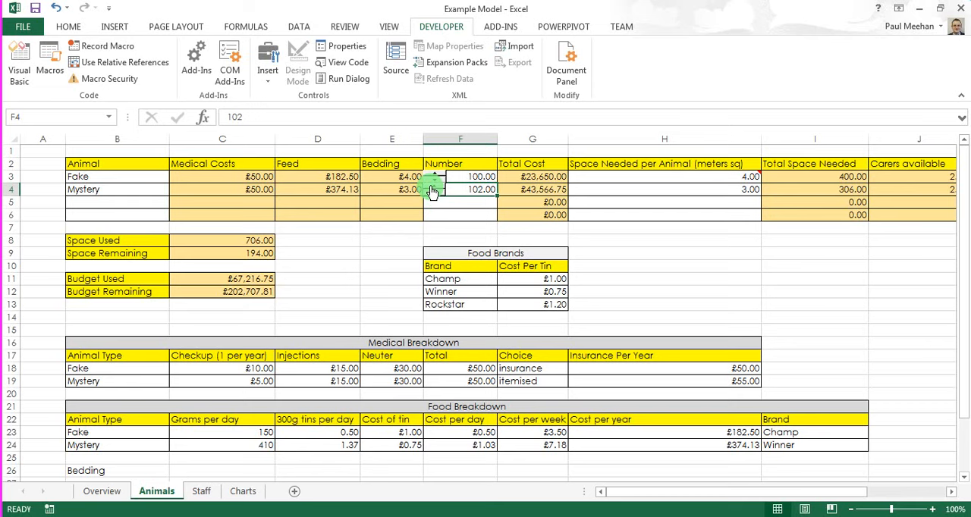
left_click(430, 187)
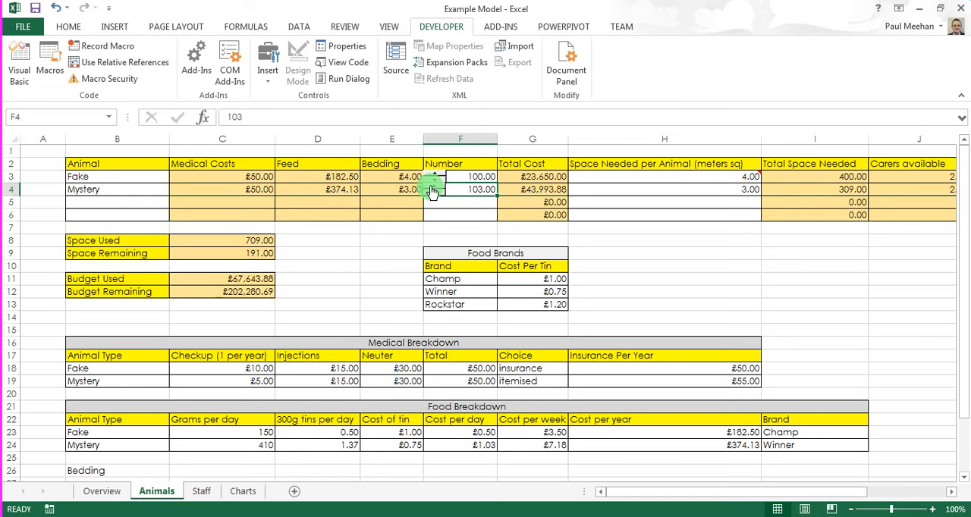
left_click(433, 194)
left_click(433, 195)
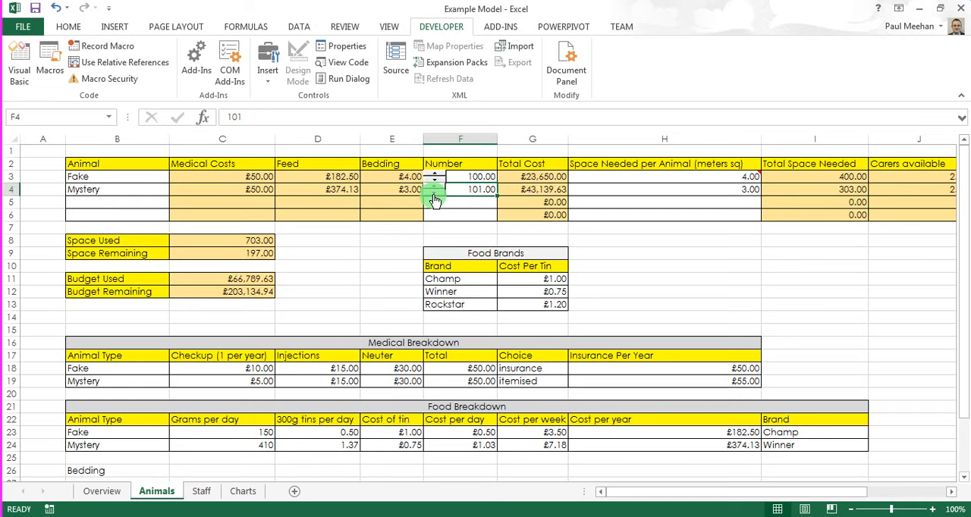
left_click(432, 195)
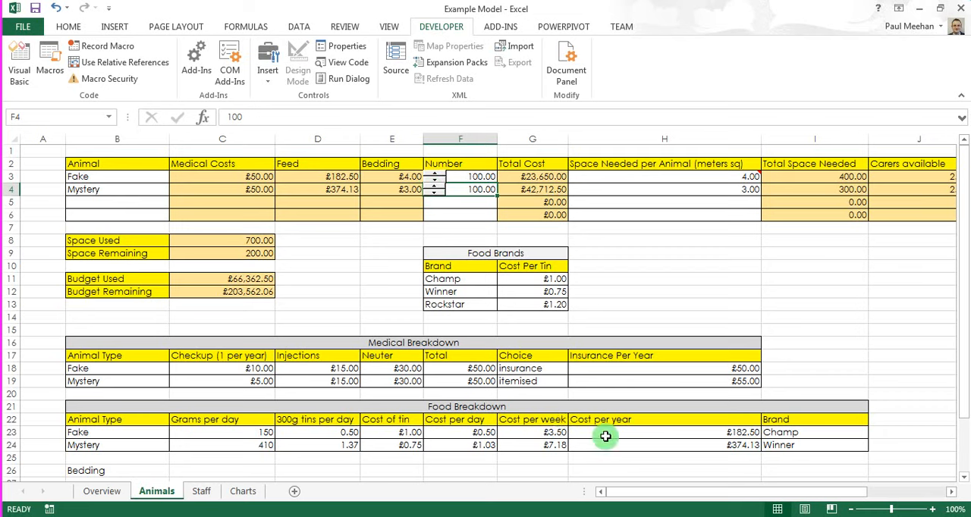
Step: Change the Fake row's brand in the Food Breakdown table to Winner
left_click(786, 433)
left_click(876, 436)
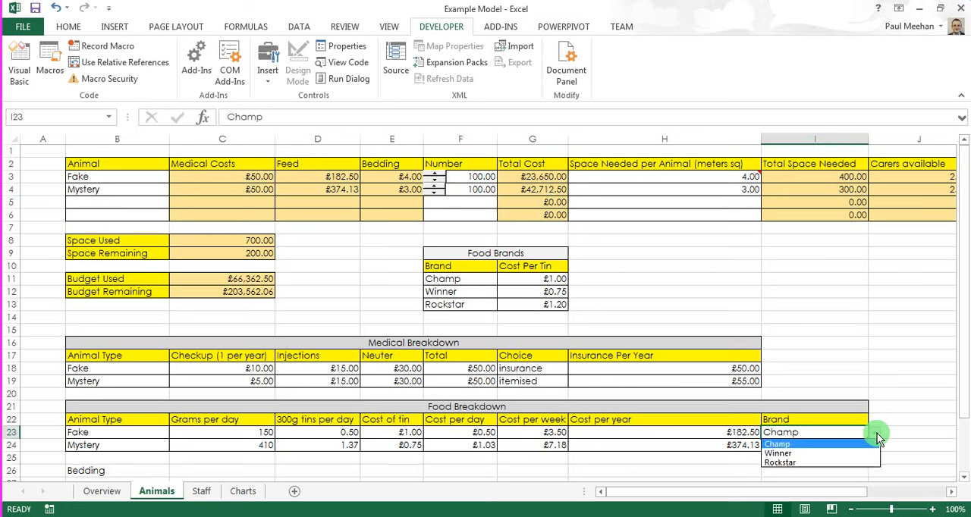
left_click(827, 455)
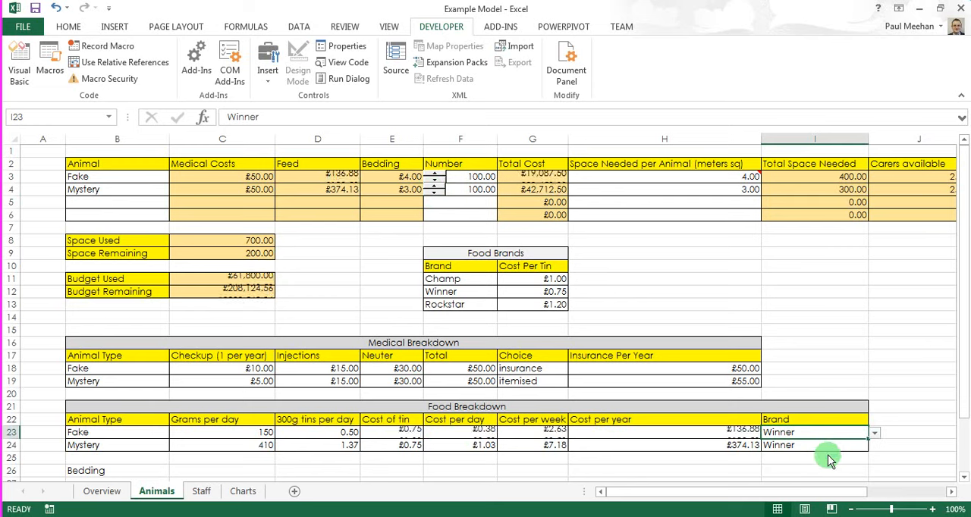
Step: Raise the Fake number with its spin button and lower it to 102
left_click(432, 178)
left_click(432, 178)
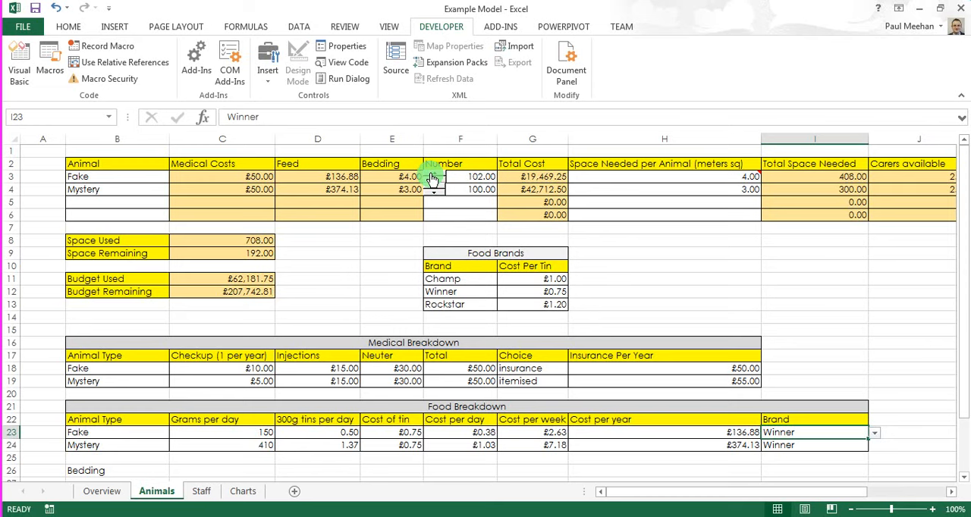
left_click(432, 177)
left_click(433, 177)
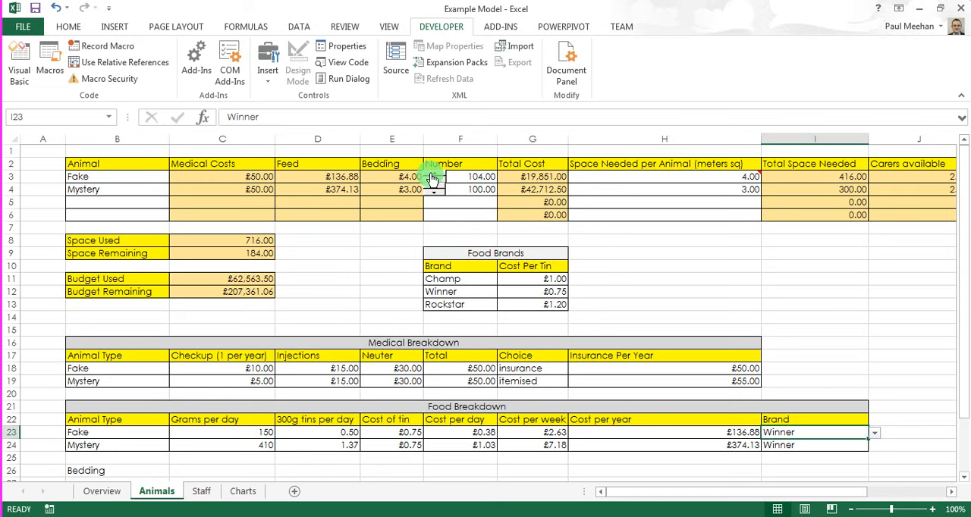
left_click(432, 177)
left_click(433, 186)
left_click(432, 187)
left_click(432, 187)
Step: Change the Fake row's choice in the Medical Breakdown table to itemised
left_click(552, 372)
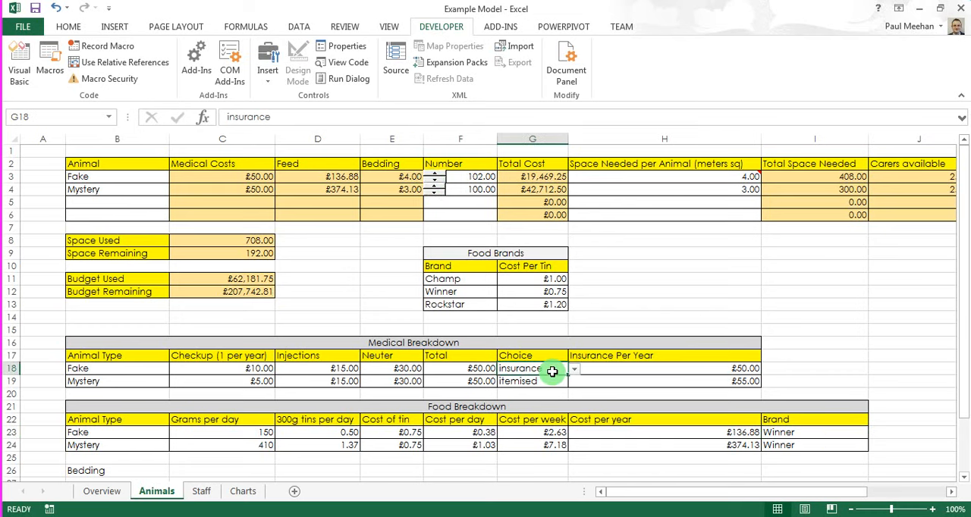
left_click(574, 370)
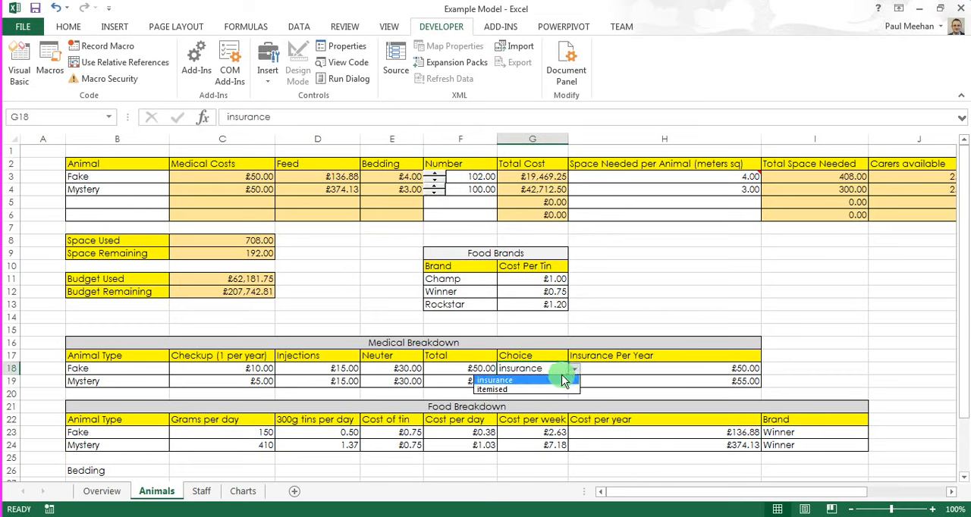
left_click(541, 390)
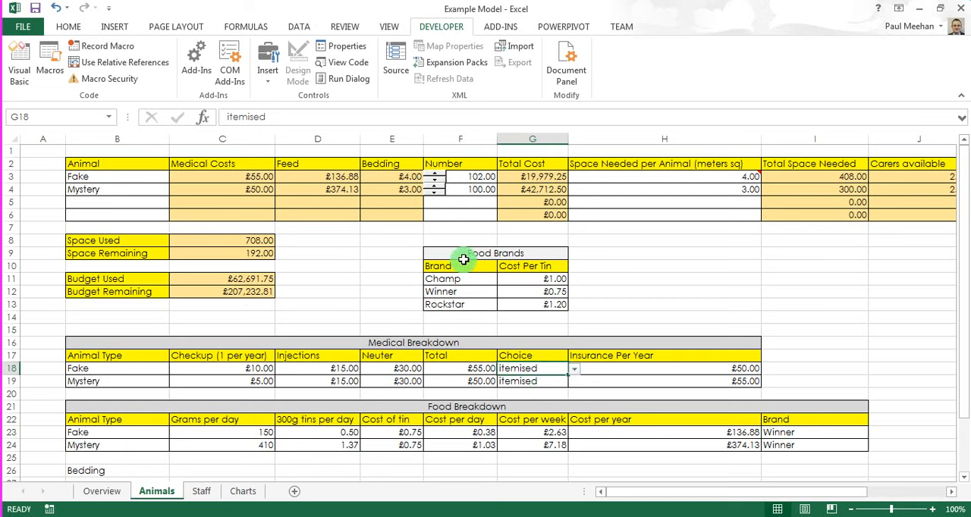
left_click(231, 516)
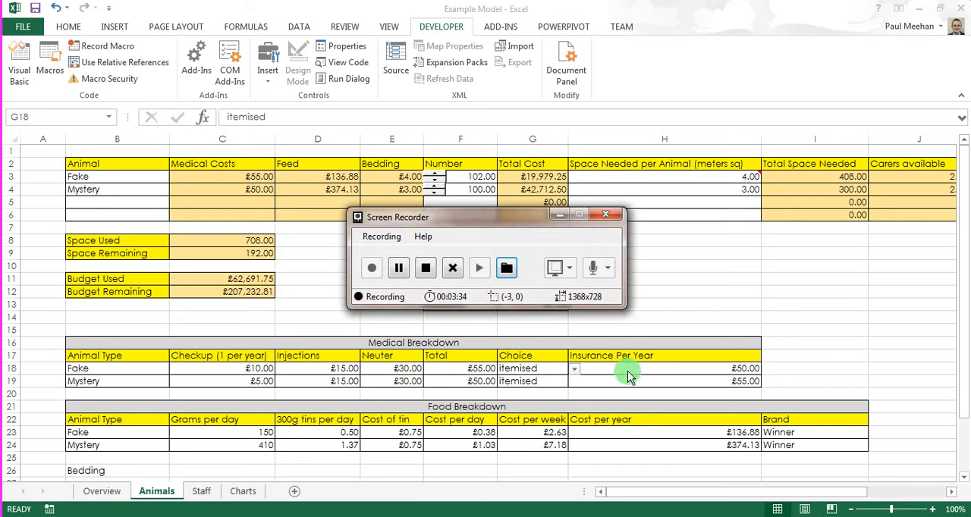
left_click(561, 365)
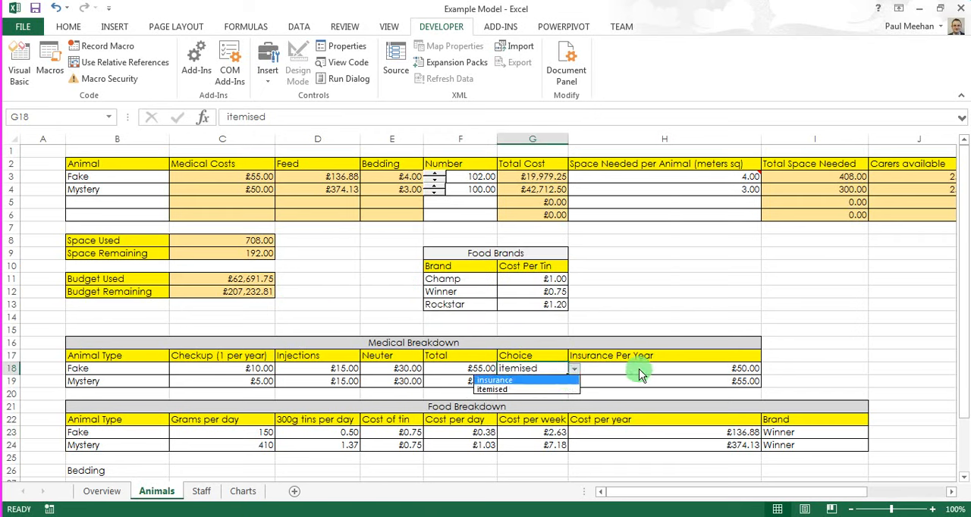
left_click(610, 346)
Step: Bring the Fake number to 100 with its spin button and set the sheet zoom to 110%
left_click(442, 176)
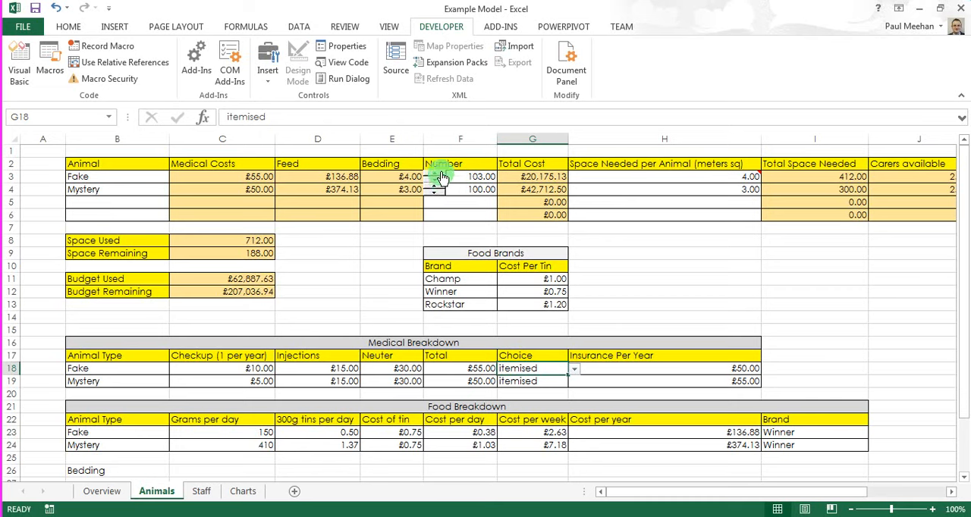
left_click(438, 186)
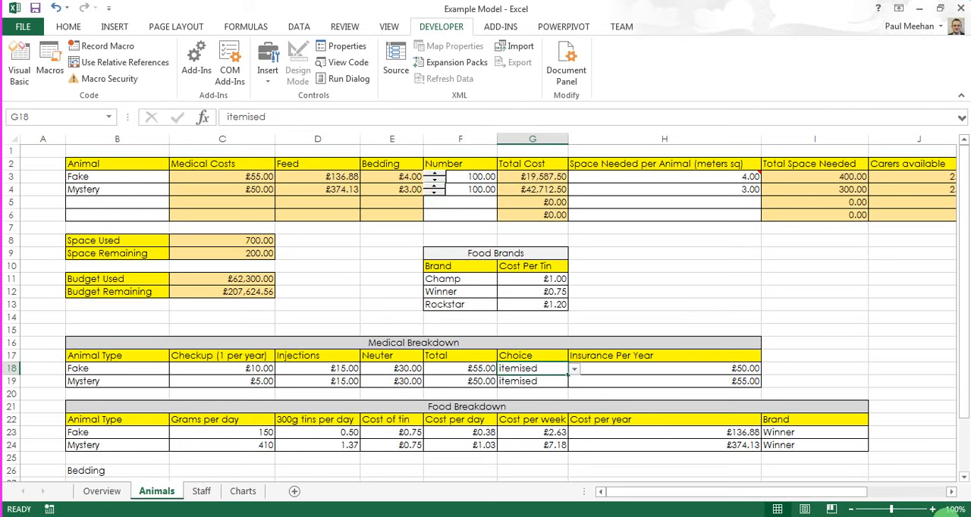
left_click(932, 510)
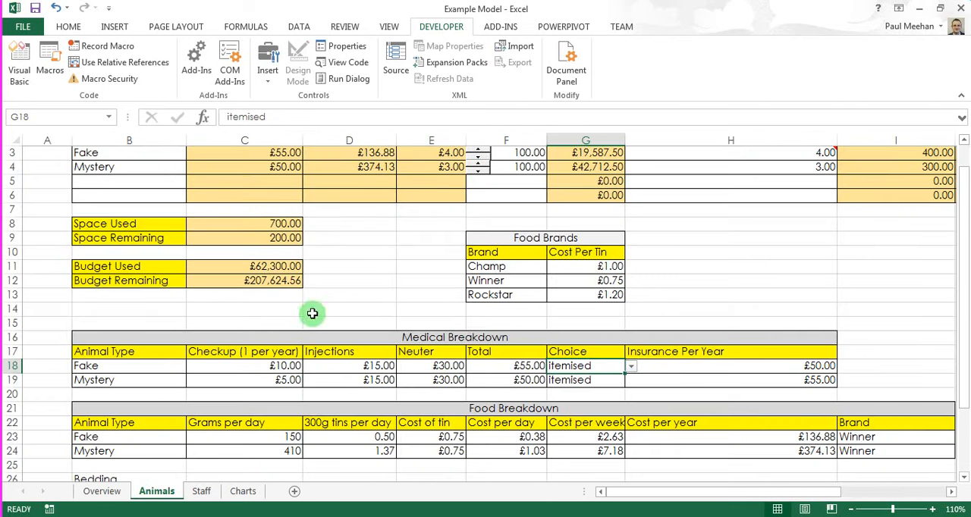